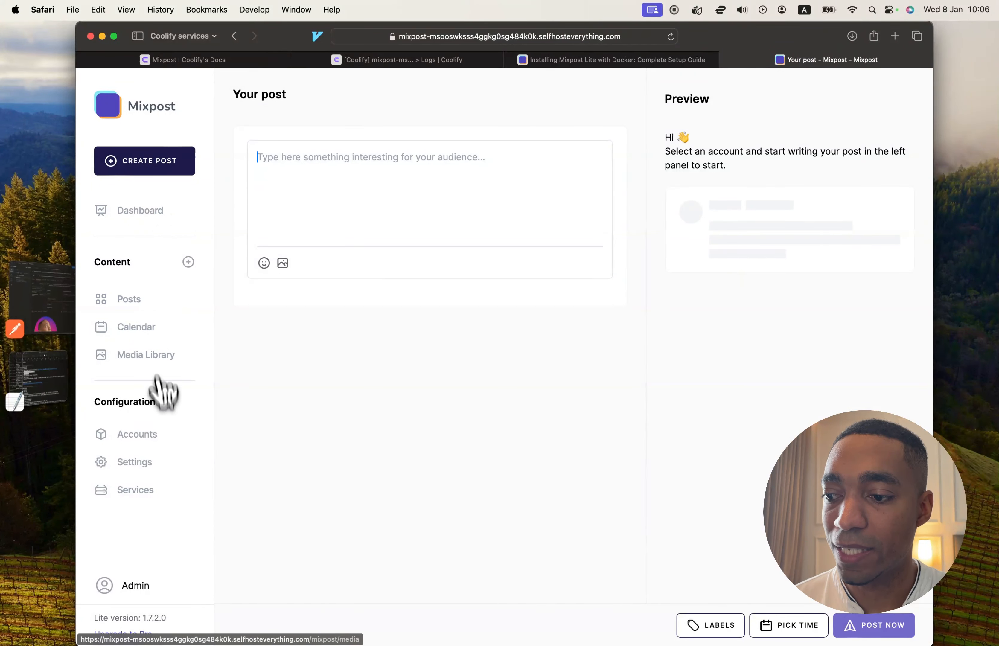
Review Mixpost's options for adding social accounts and its third-party service settings, and close the Mixpost page.
left_click(159, 437)
left_click(324, 286)
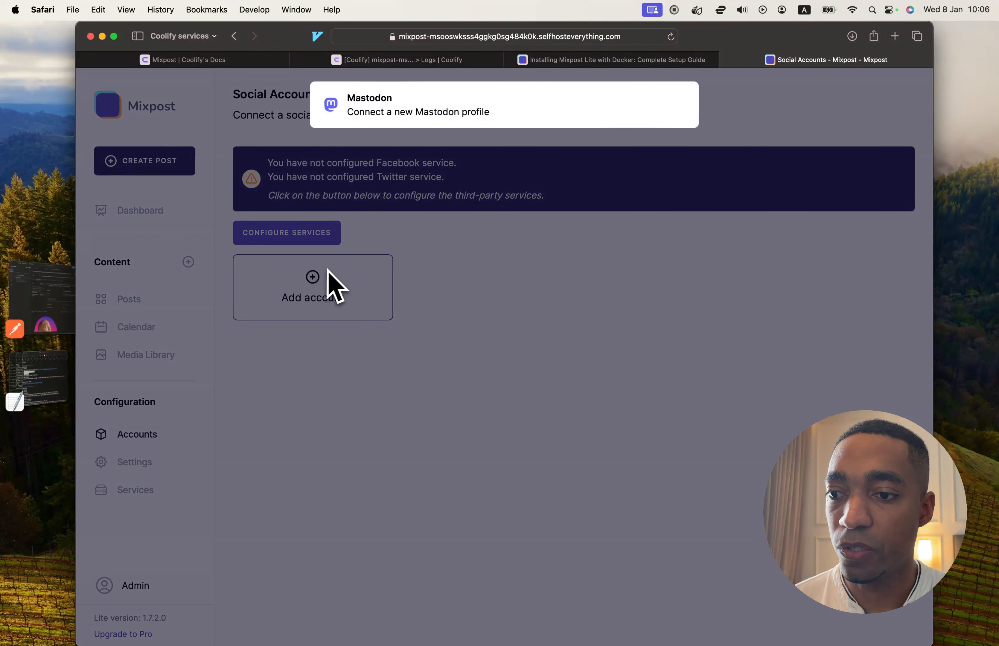
left_click(419, 223)
left_click(342, 230)
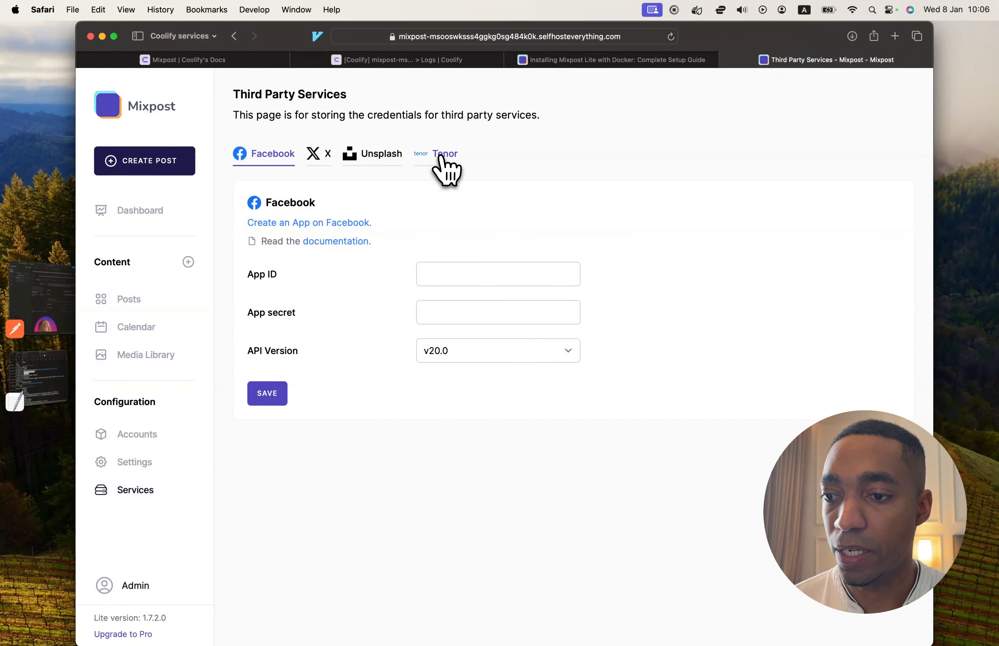
key("super+bracketleft")
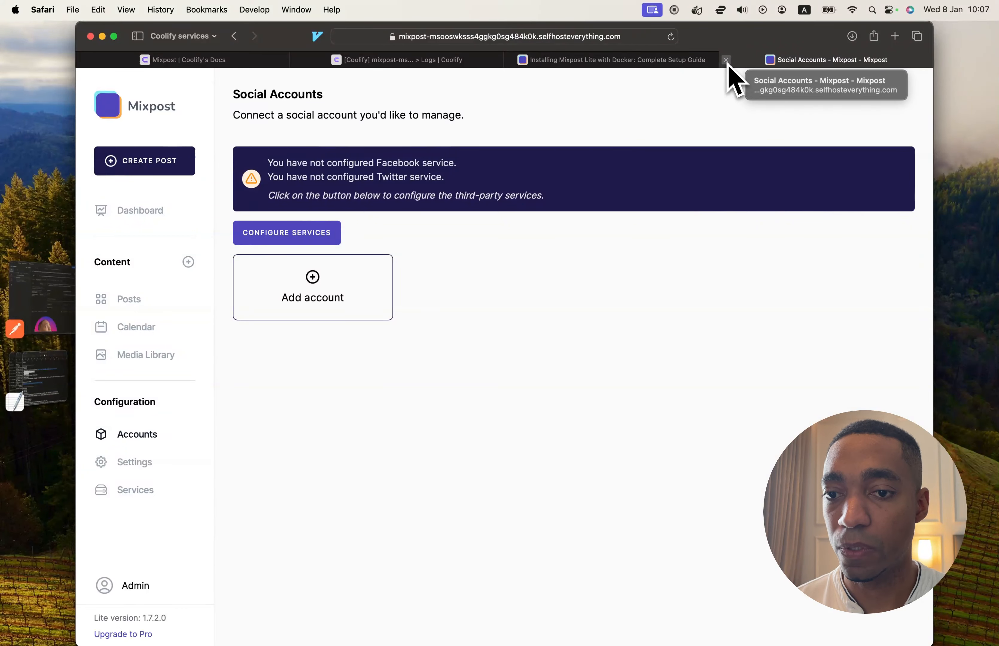
left_click(727, 60)
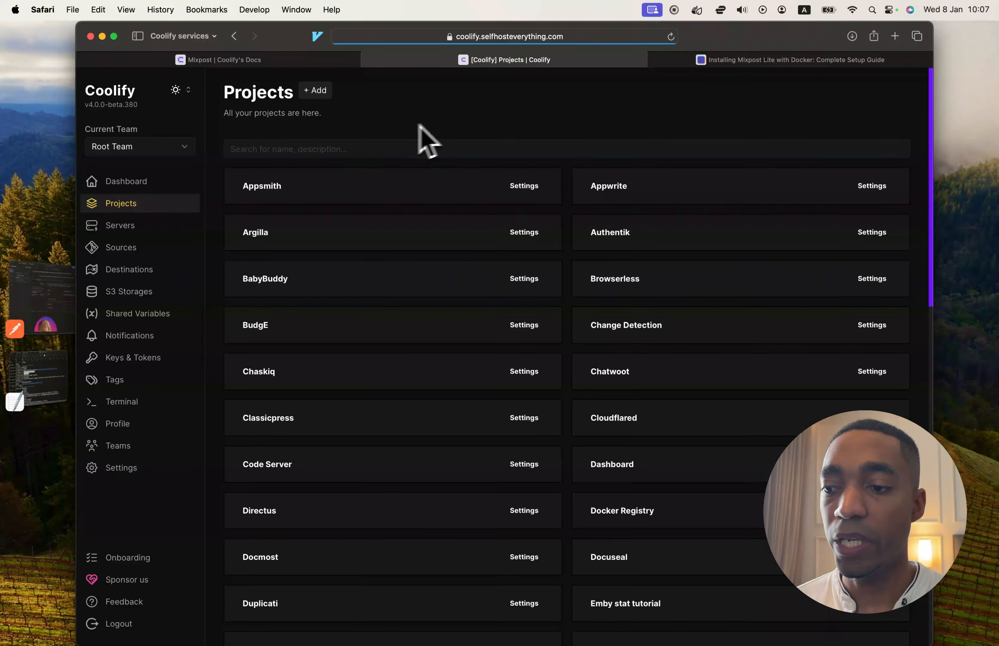
Create a new Coolify project named Mixpost.
left_click(321, 96)
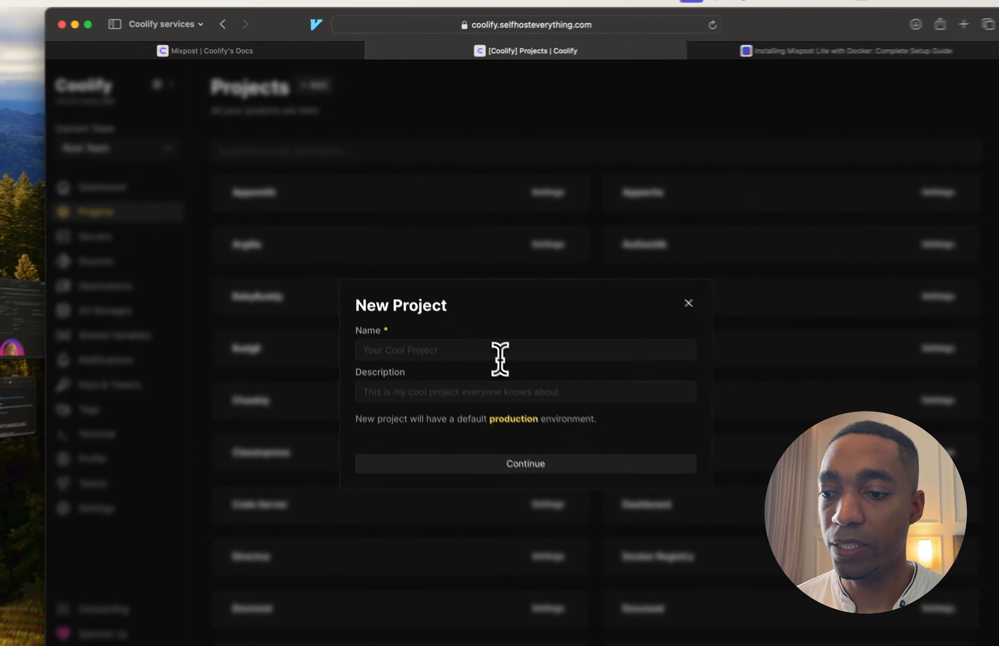
left_click(499, 357)
type("Mix")
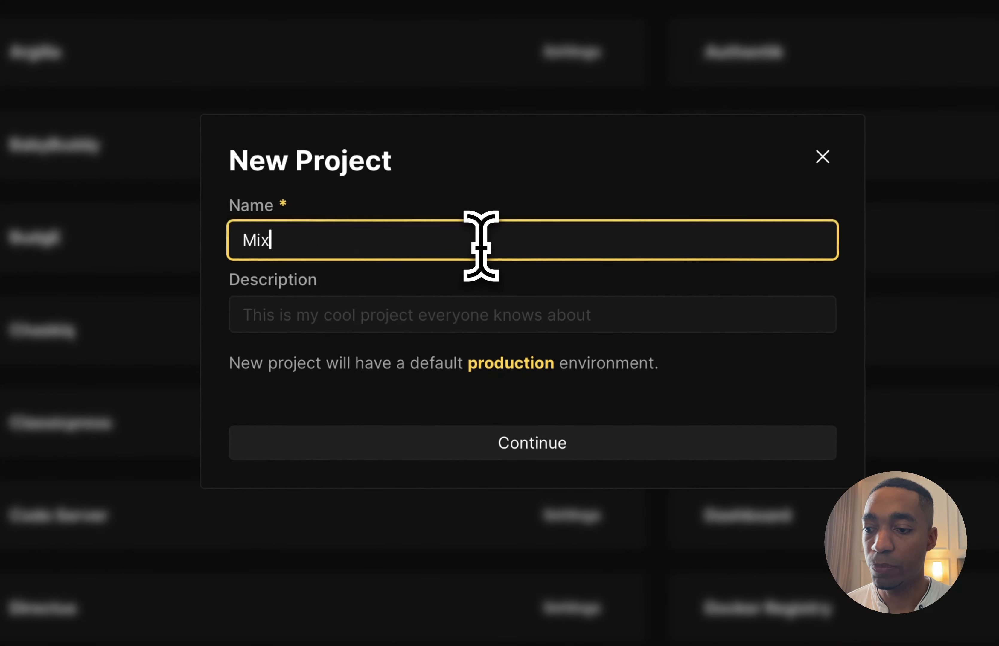
type("post")
left_click(527, 440)
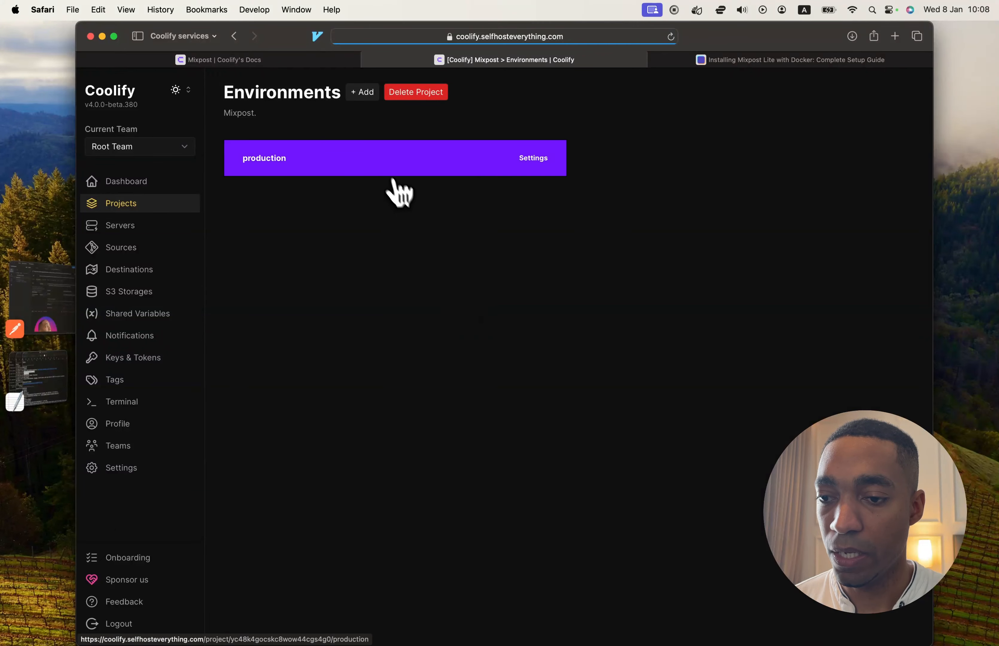
Add a Mixpost service resource to the project's production environment on the selfhosteverything server.
left_click(355, 168)
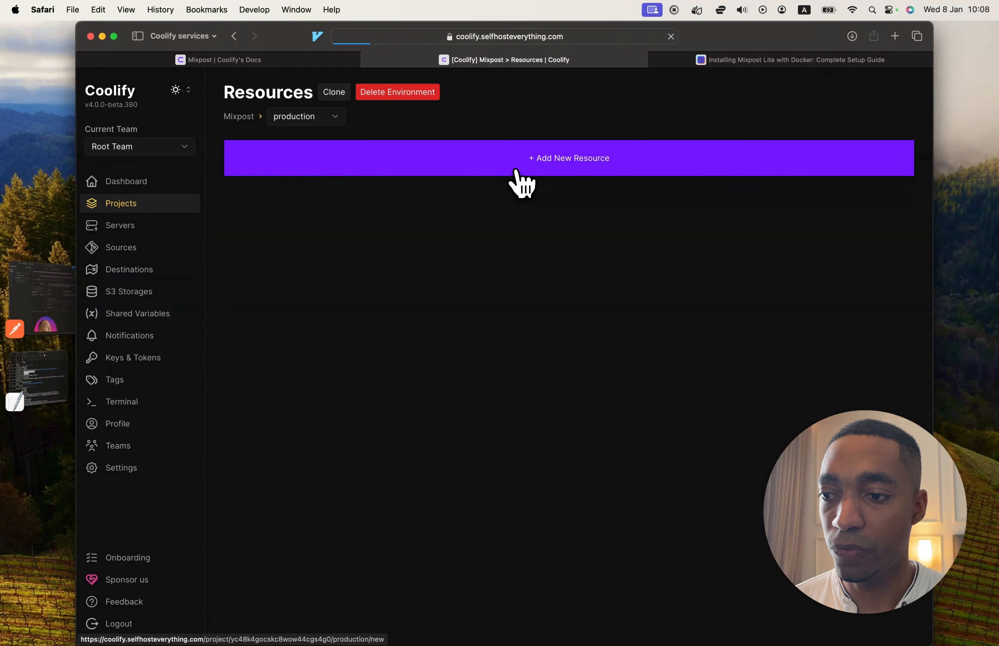
left_click(516, 173)
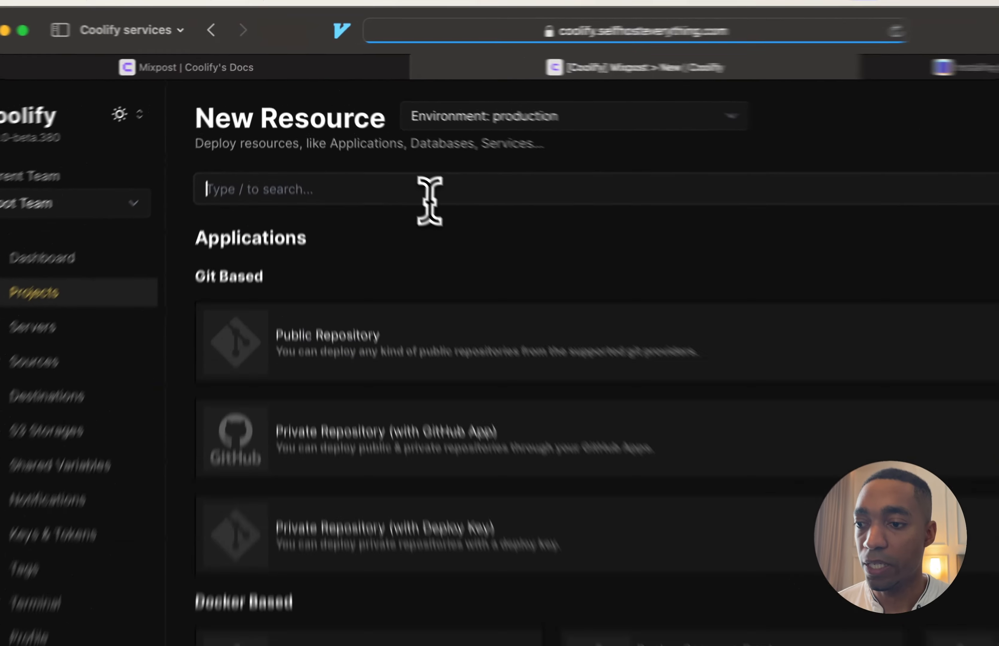
left_click(372, 140)
type("mixpost")
left_click(520, 377)
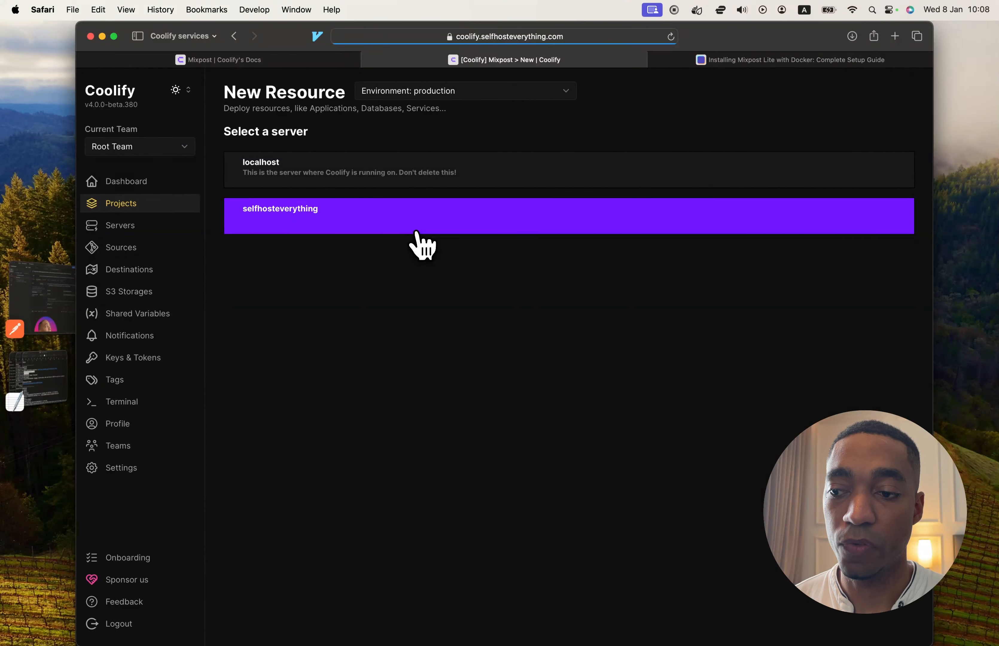
left_click(415, 243)
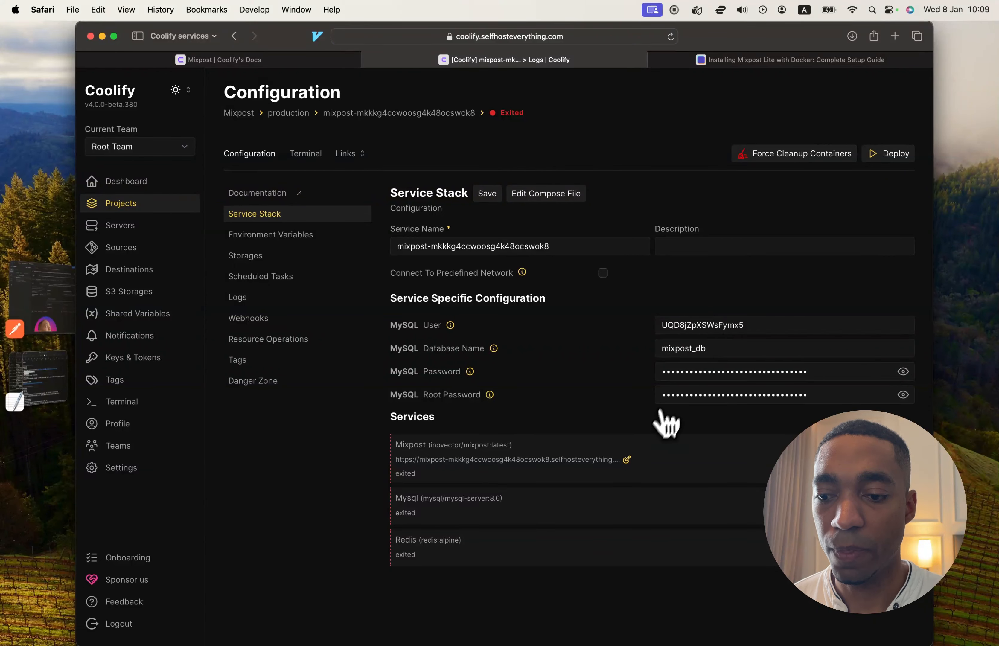
left_click(628, 460)
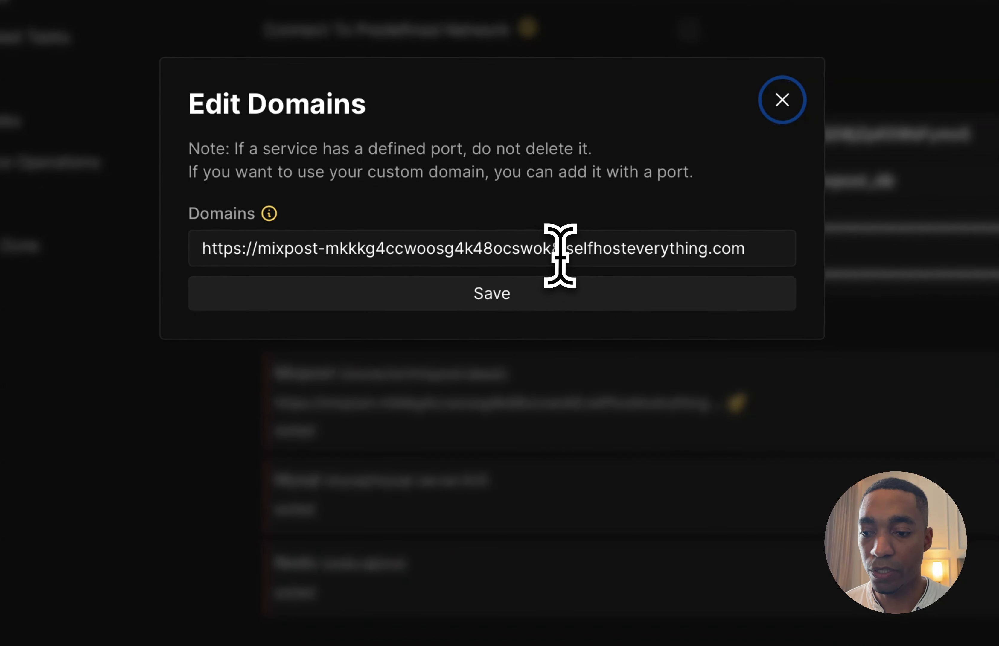
left_click_drag(561, 251, 324, 254)
key("BackSpace")
key("BackSpace")
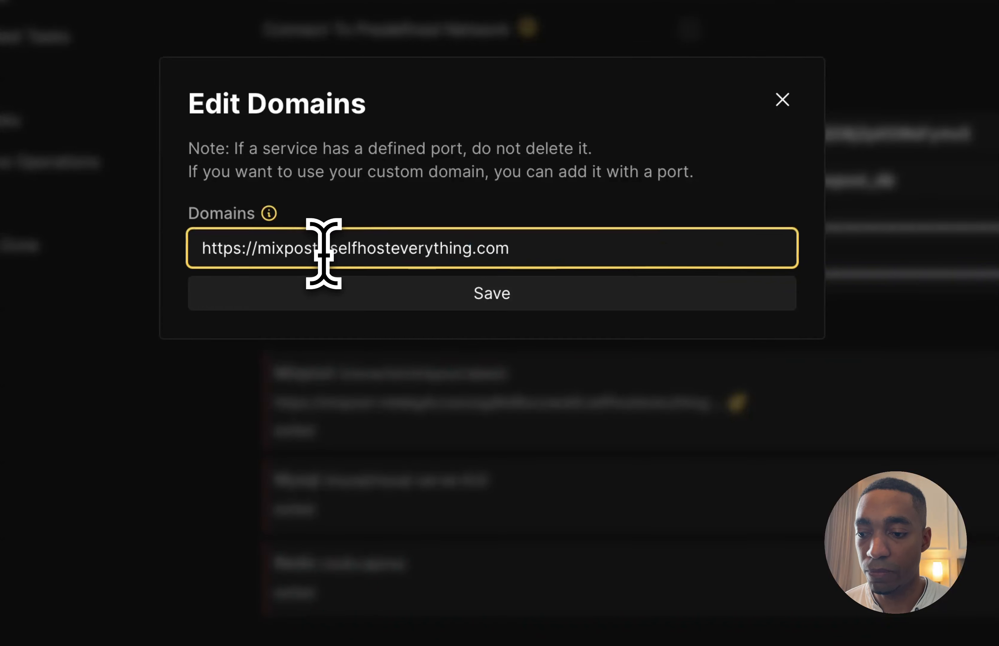
key("super+a")
key("super+c")
left_click(504, 299)
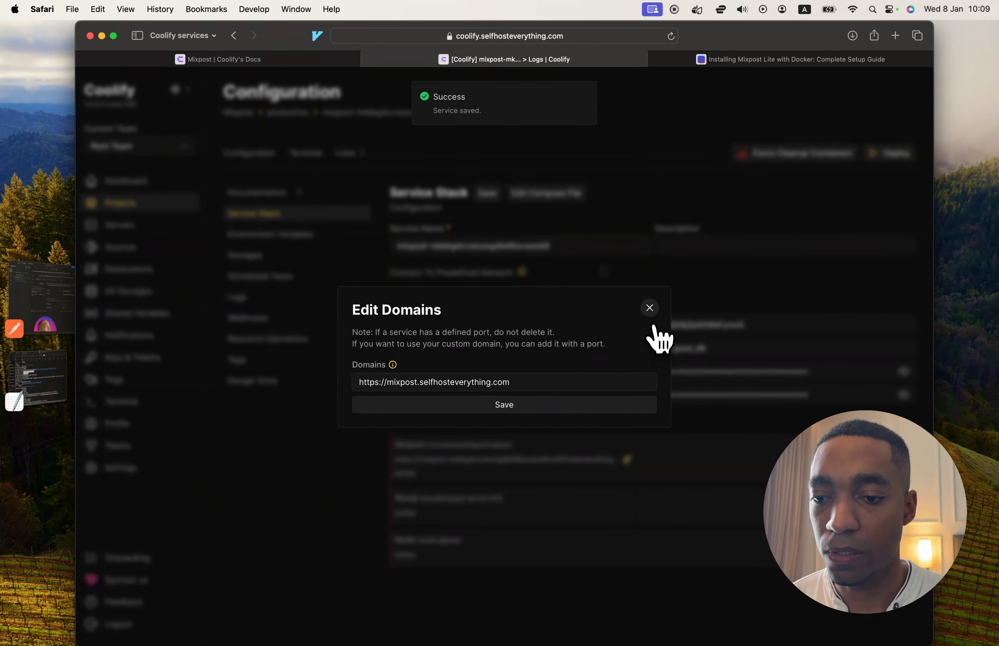
left_click(651, 306)
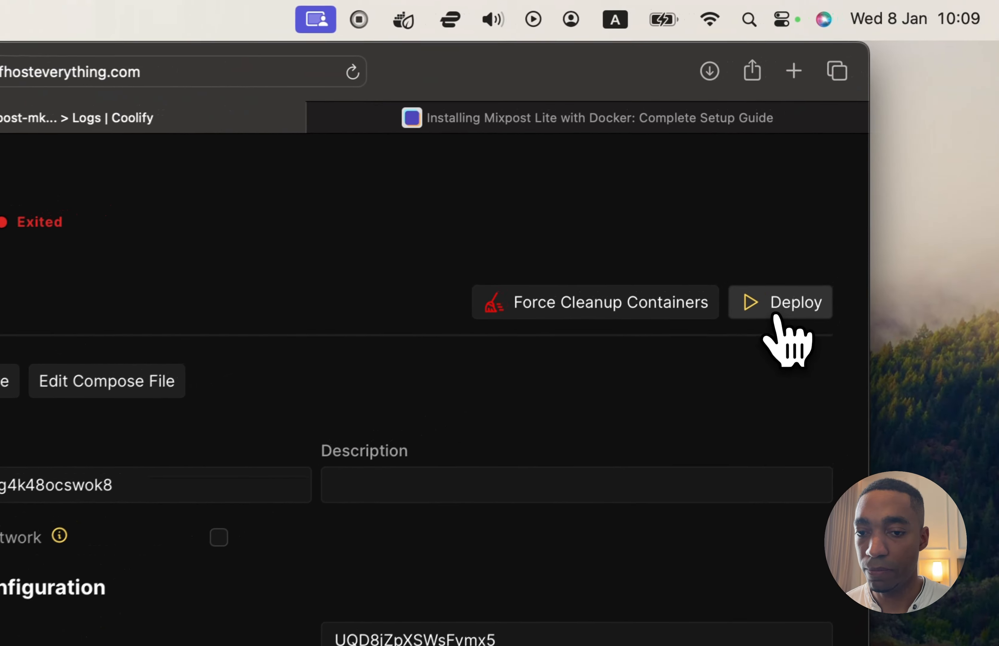
Deploy the Mixpost service, reviewing its startup log and the Mixpost container's status.
left_click(888, 157)
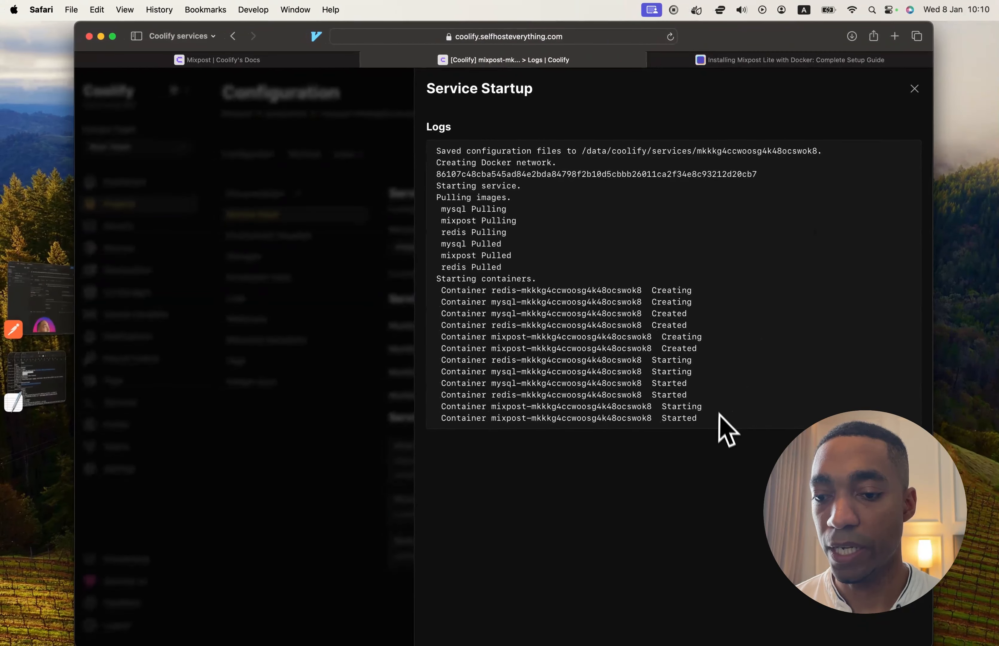
left_click_drag(718, 428, 448, 404)
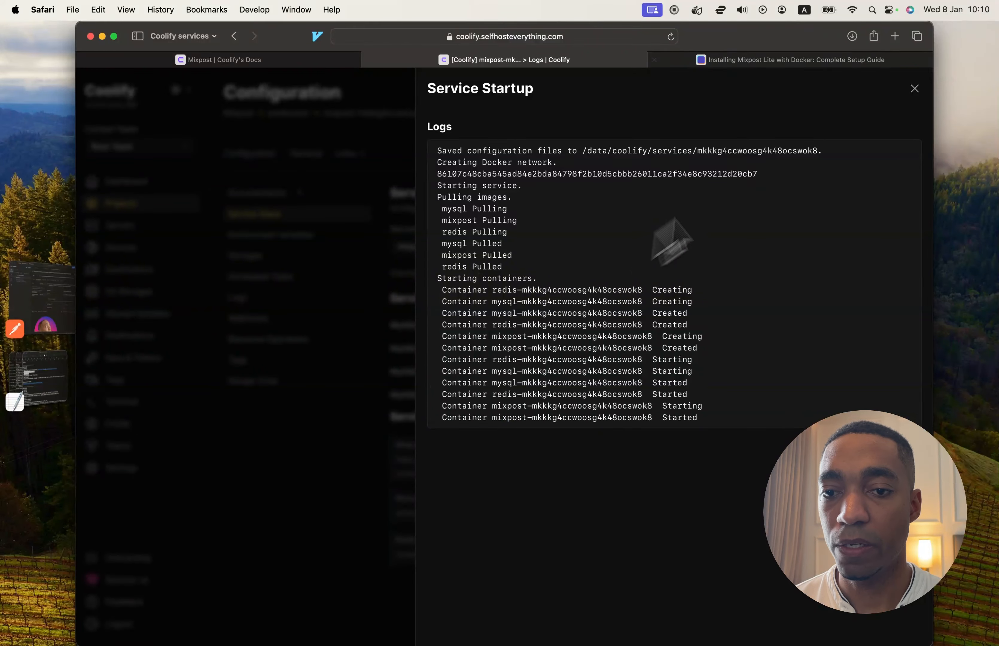
left_click(914, 87)
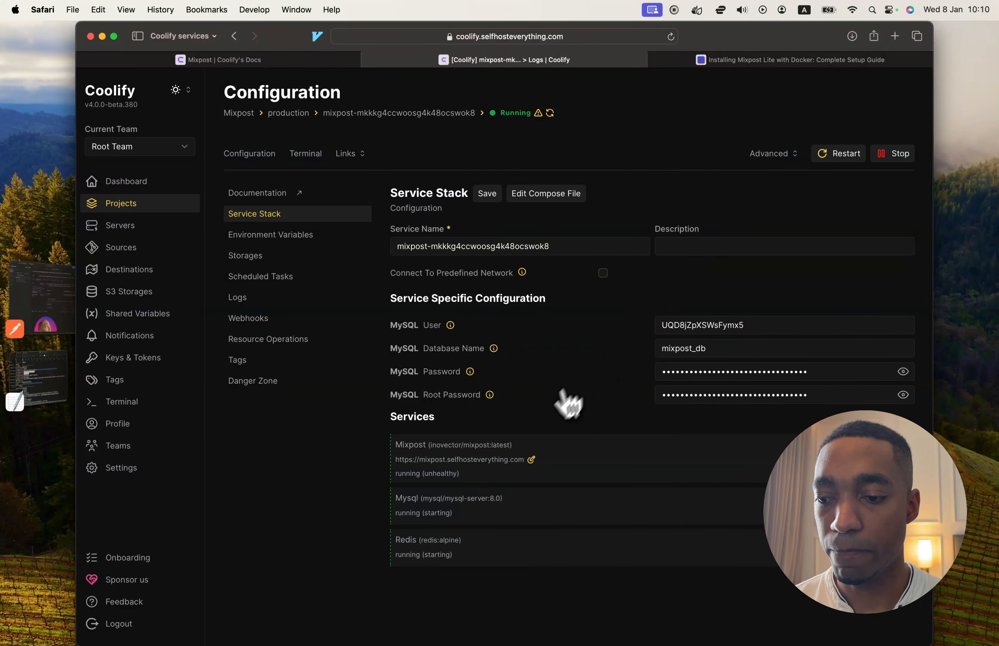
triple_click(436, 474)
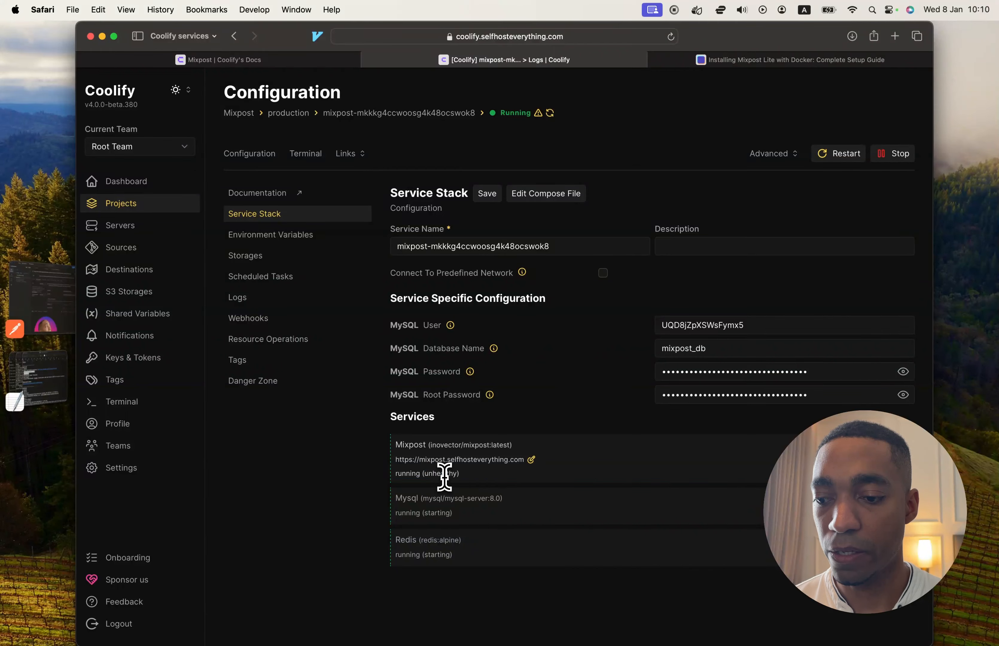
triple_click(435, 474)
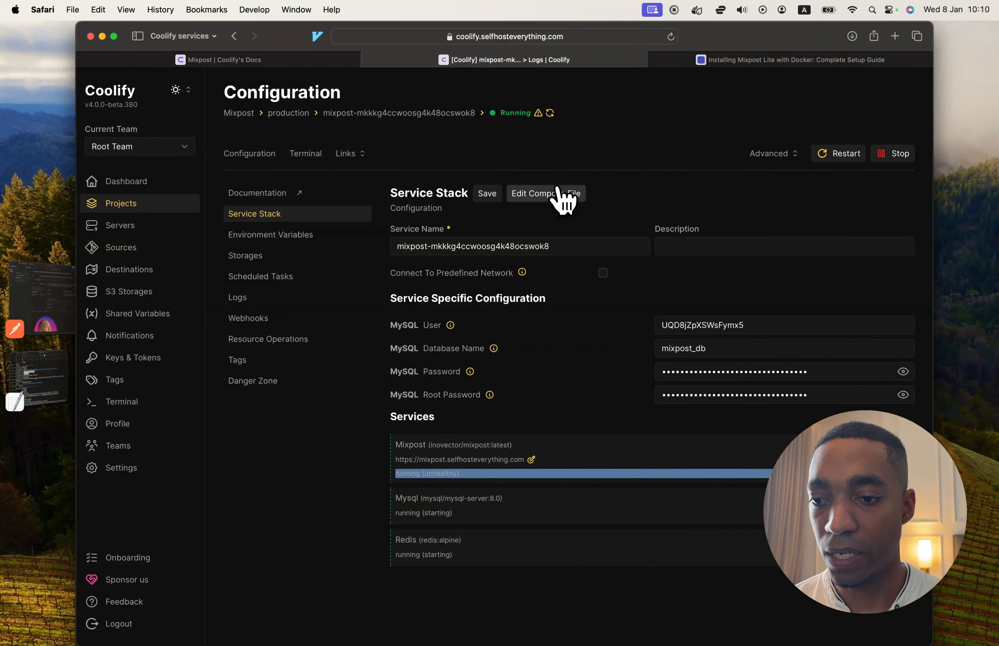
Examine the service's Docker Compose file, including the environment variables, volumes and MySQL health check, and close it without changes.
left_click(562, 196)
scroll(512, 369, "down", 3)
scroll(504, 385, "down", 10)
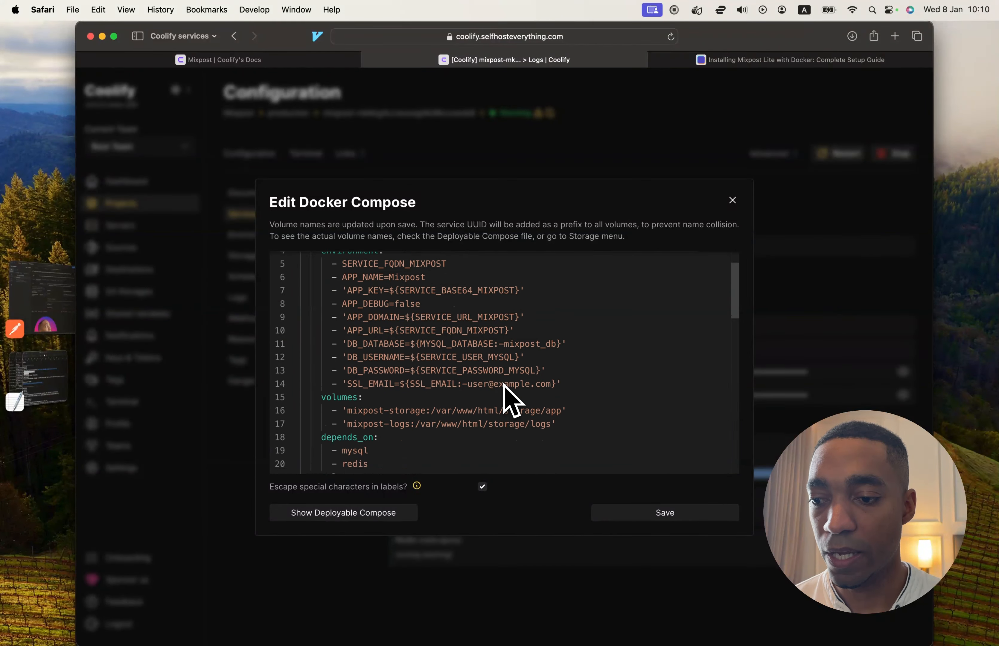
scroll(504, 384, "up", 10)
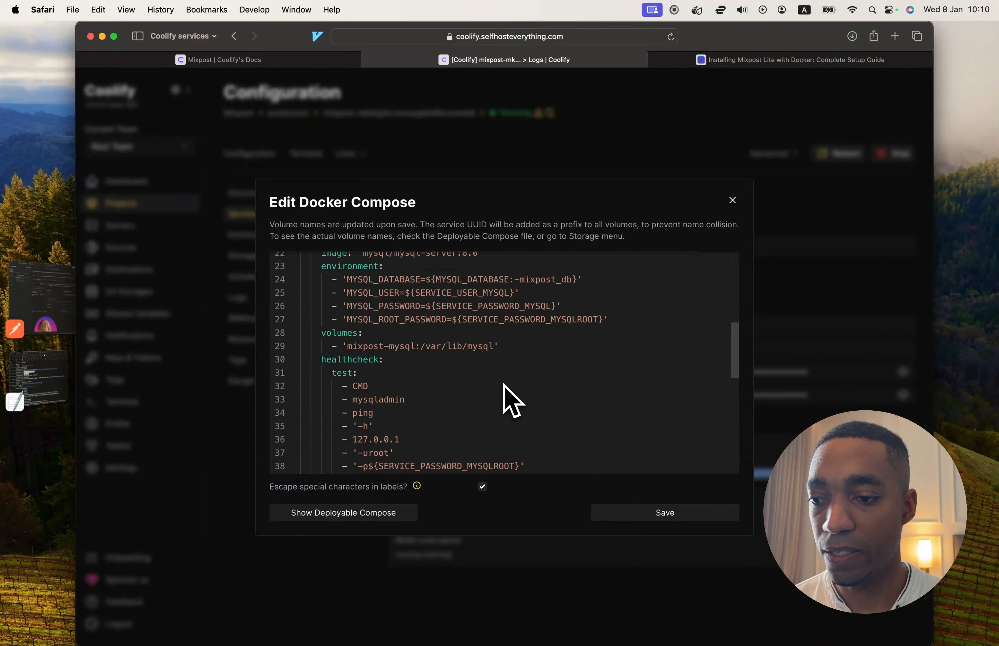
scroll(504, 385, "up", 2)
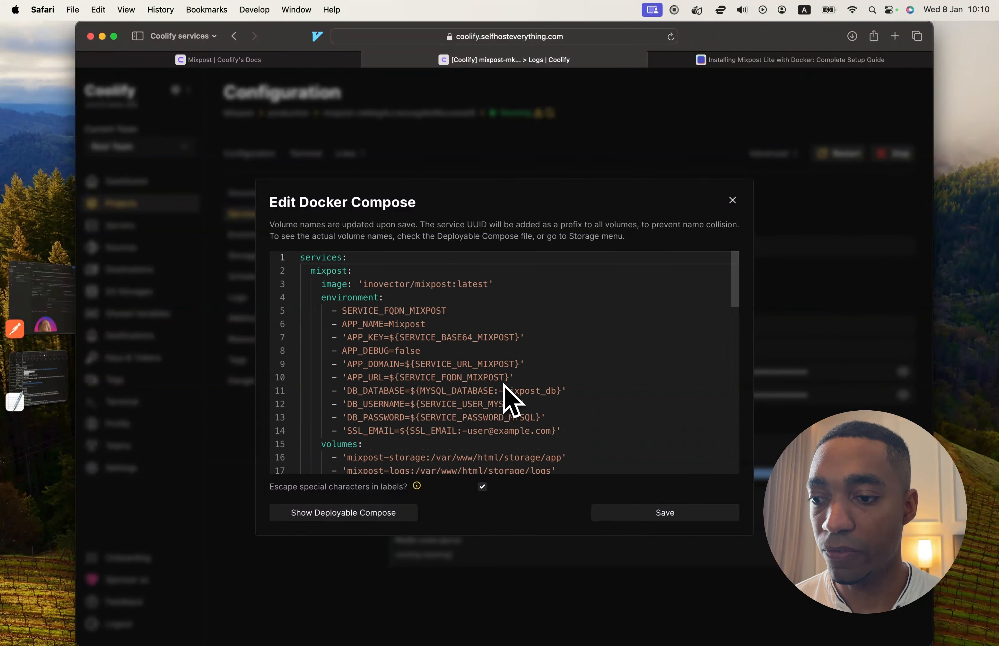
scroll(504, 385, "down", 3)
scroll(504, 385, "down", 1)
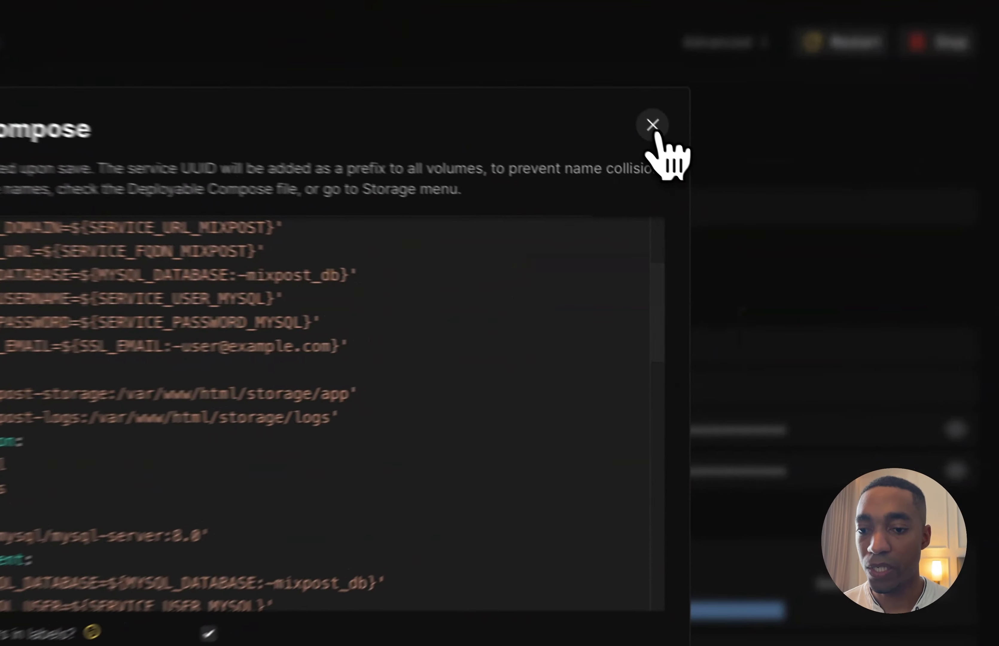
left_click(732, 200)
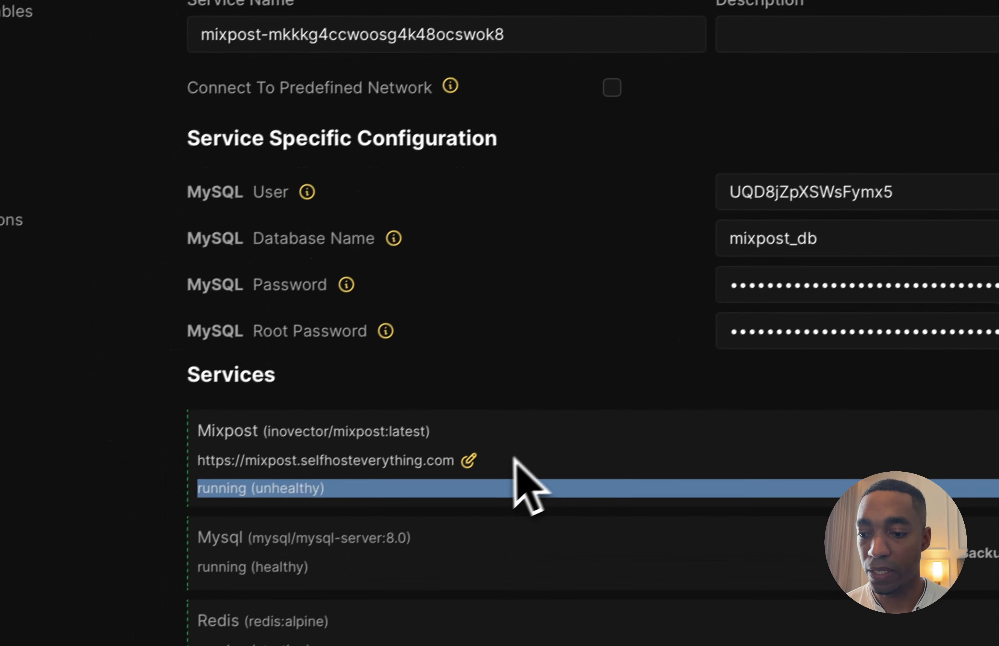
left_click(374, 550)
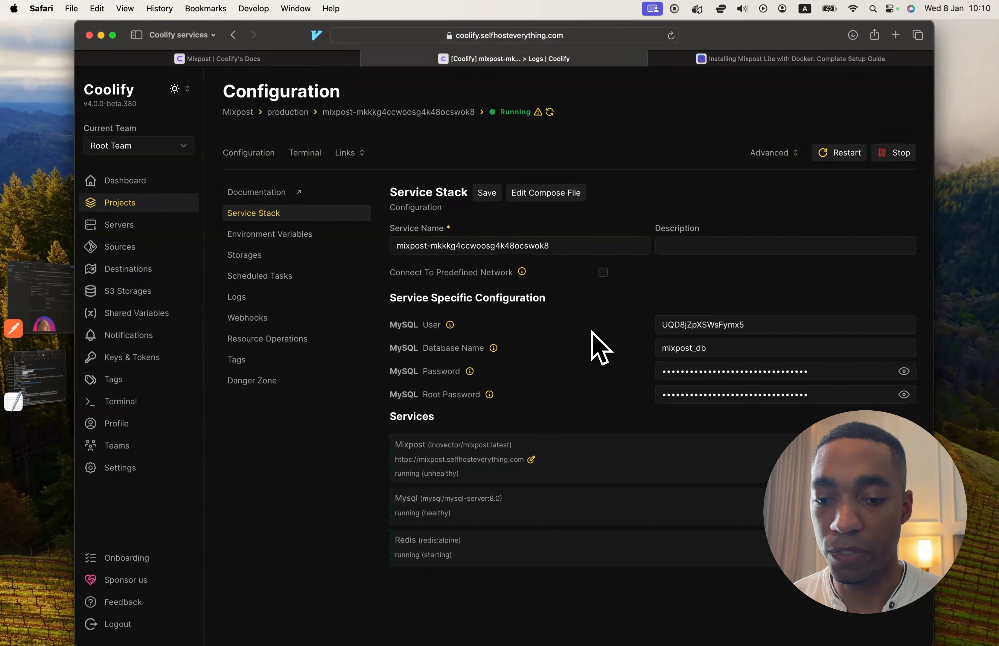
Open the deployed Mixpost site at mixpost.selfhosteverything.com in a new browser tab.
key("super+t")
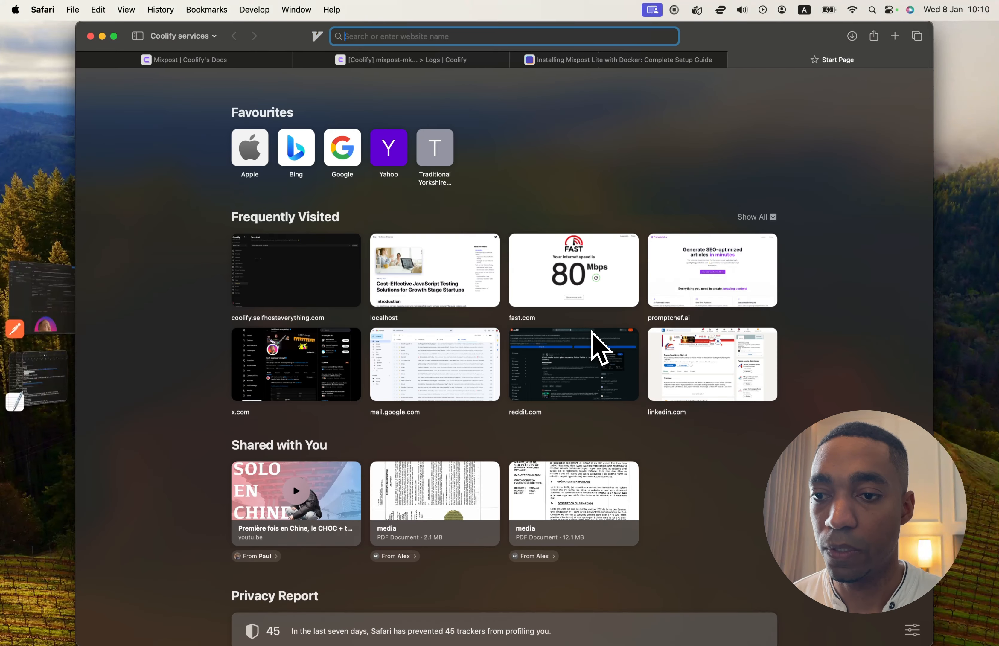
key("super+v")
key("Return")
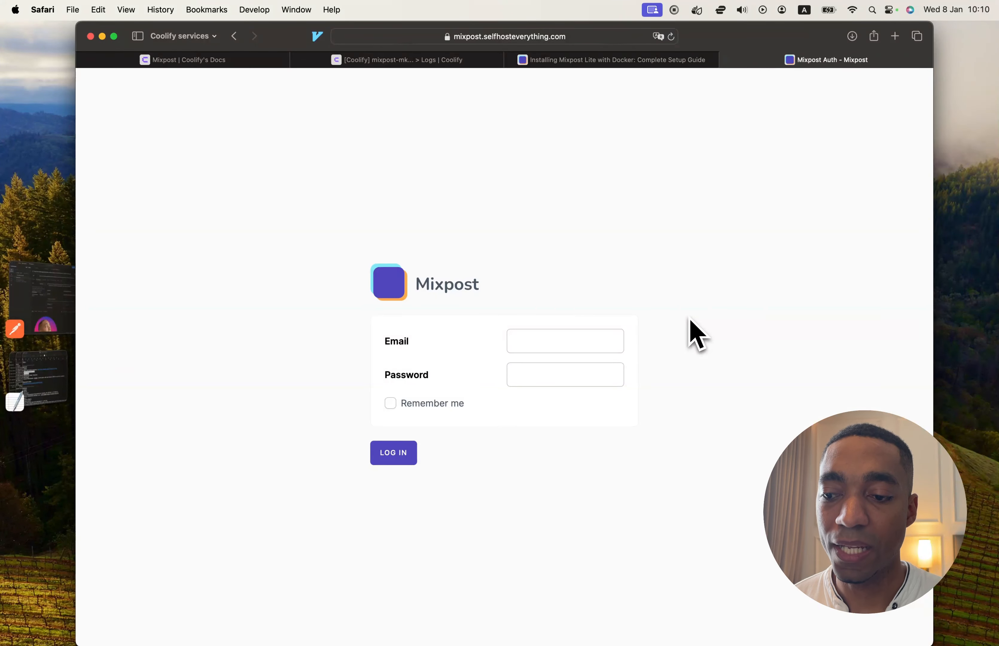
Copy the default user email from the Mixpost Docker setup guide into the Mixpost login form's Email field.
left_click(436, 60)
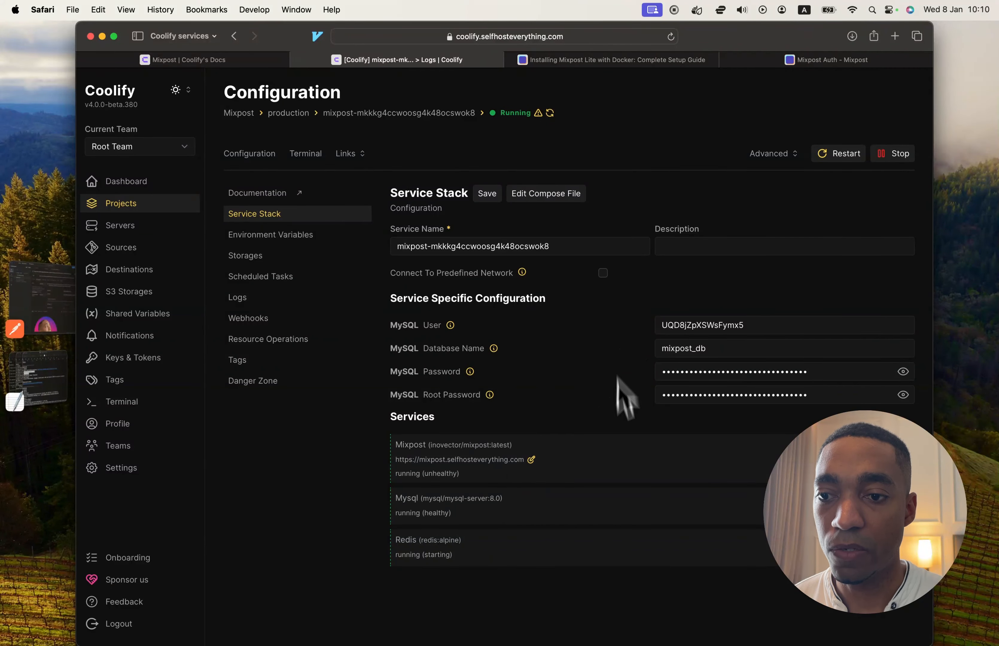
left_click(618, 61)
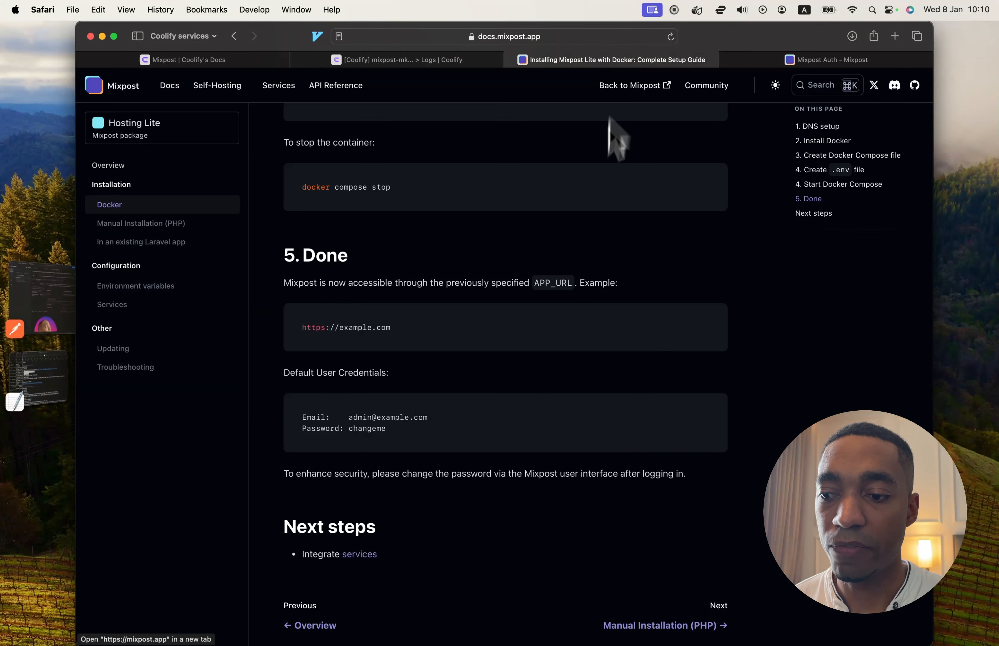
scroll(591, 406, "down", 1)
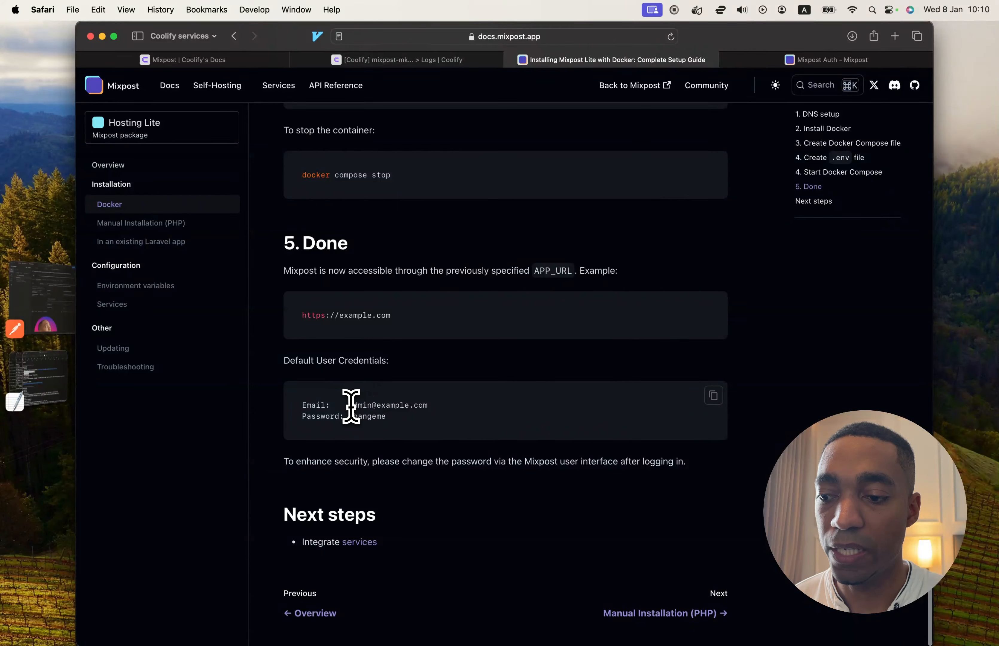
left_click_drag(349, 406, 440, 406)
key("super+c")
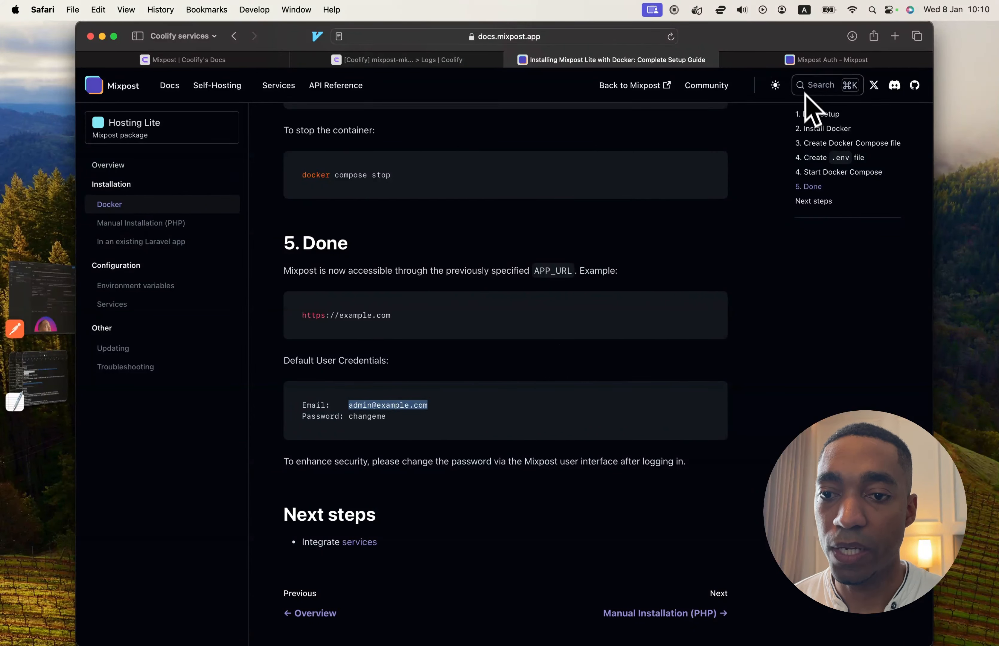
left_click(806, 63)
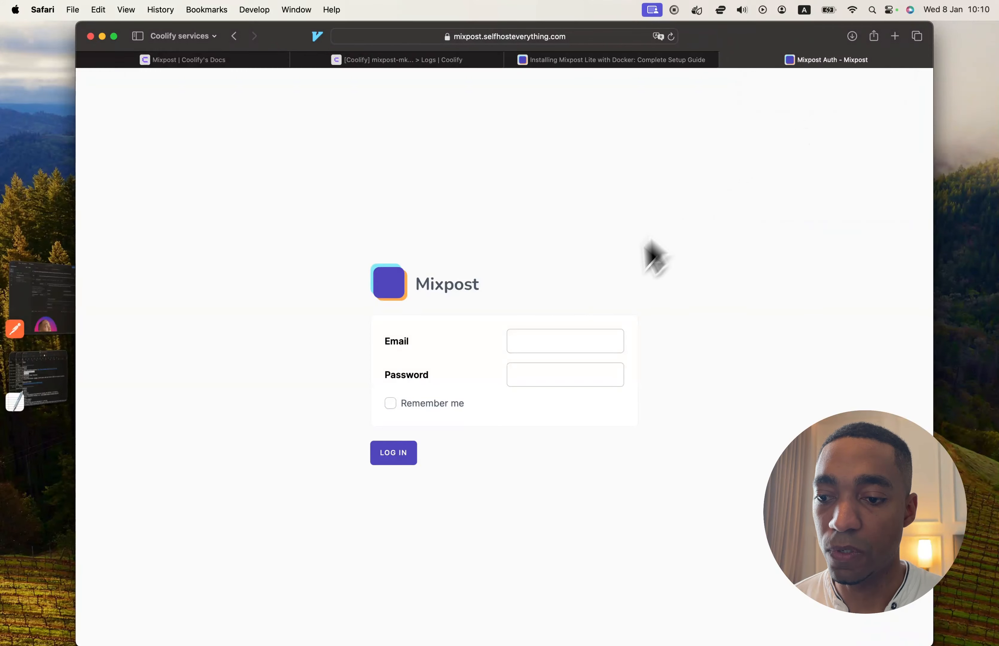
left_click(539, 339)
key("super+v")
Check the default password in the Mixpost Docker setup guide, enter it in the login form's Password field, and log in.
key("Tab")
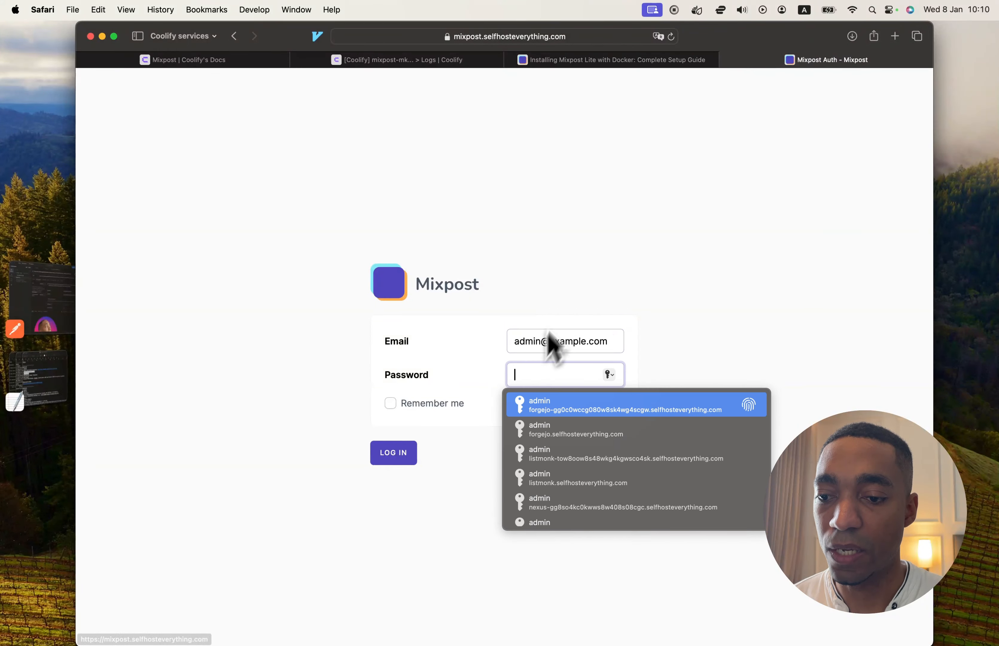
left_click(642, 62)
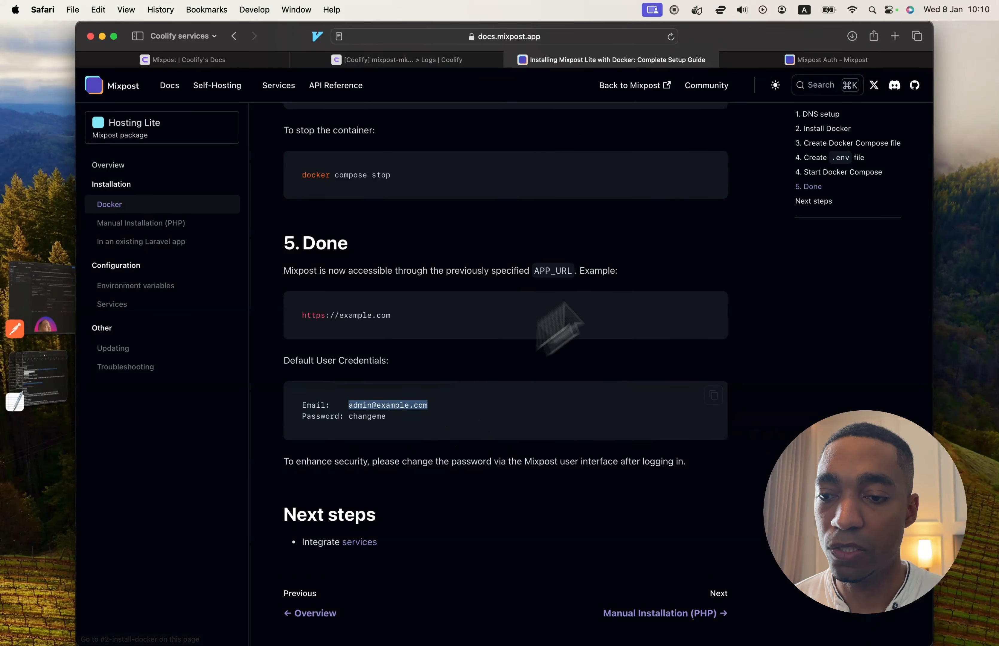
left_click(834, 59)
type("ch")
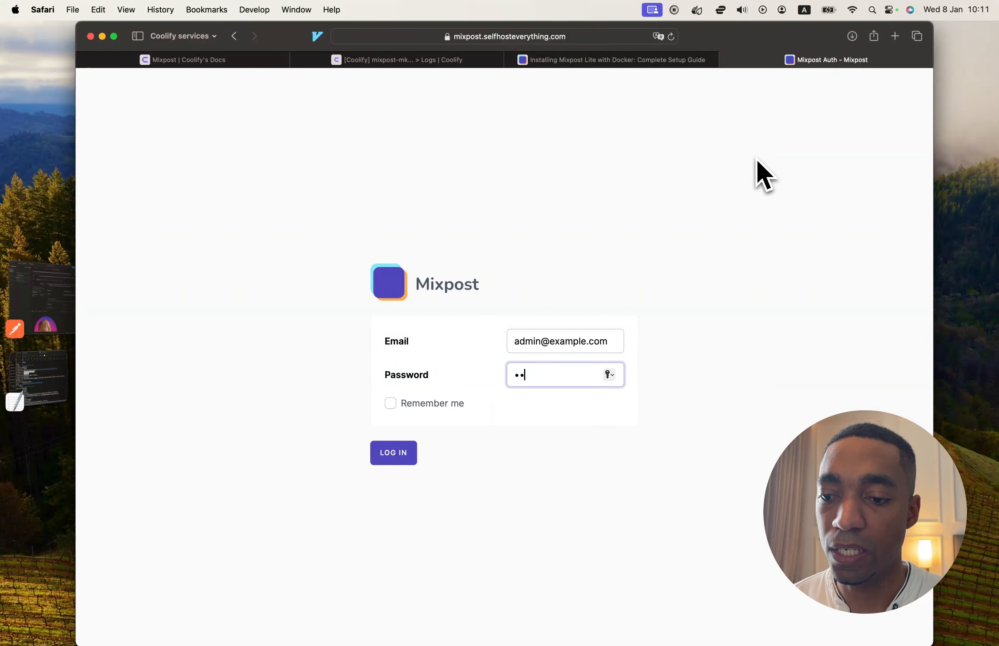
key("Return")
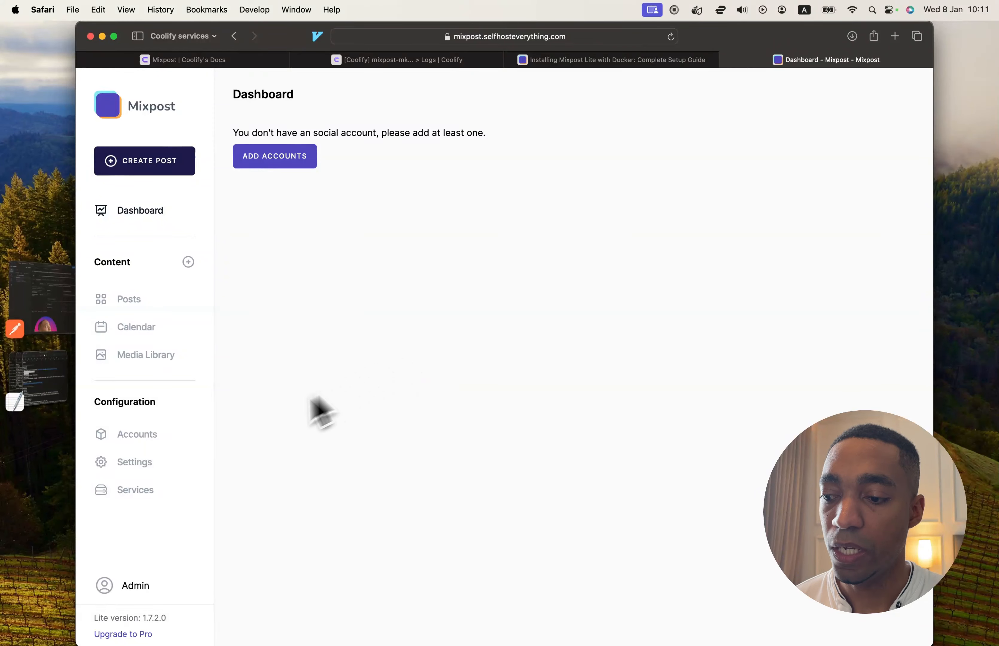
Open the Admin user's Edit Profile page and examine the Update Password form, leaving its fields empty.
left_click(140, 588)
left_click(162, 537)
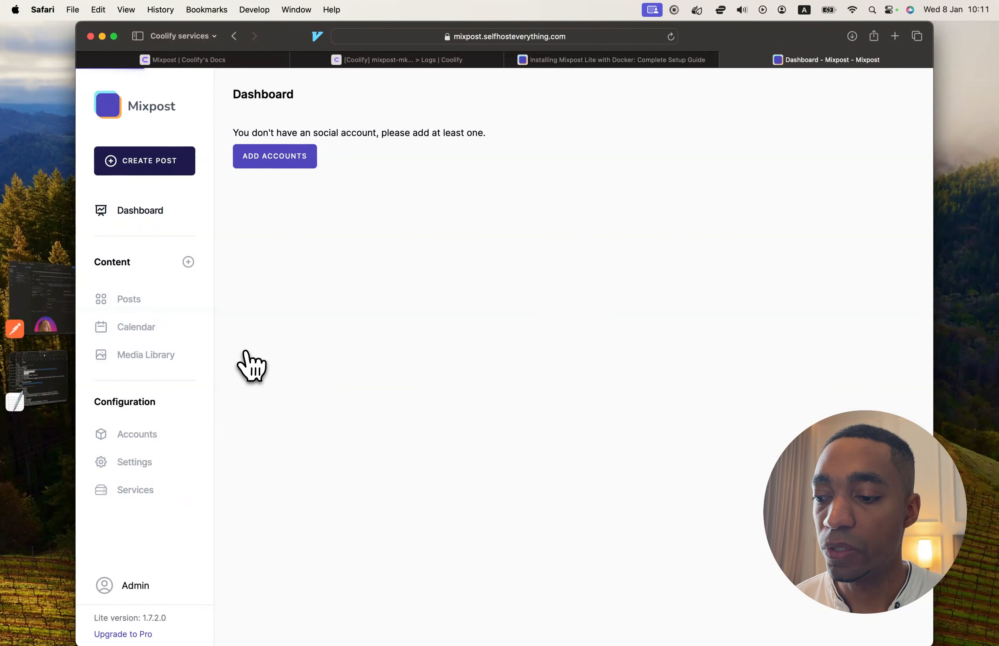
left_click(678, 325)
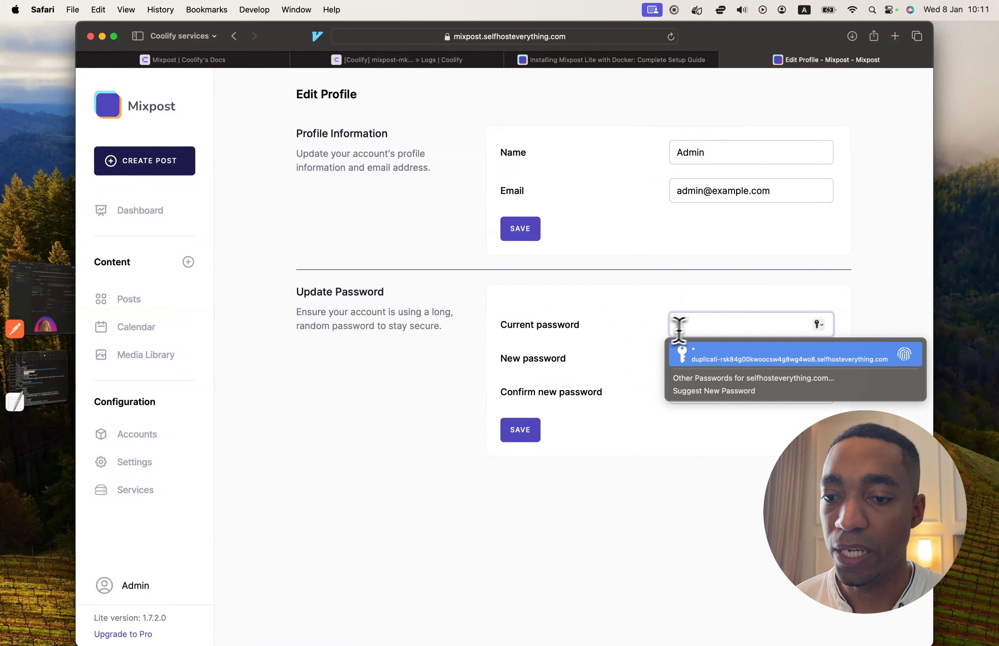
left_click(697, 358)
left_click(546, 399)
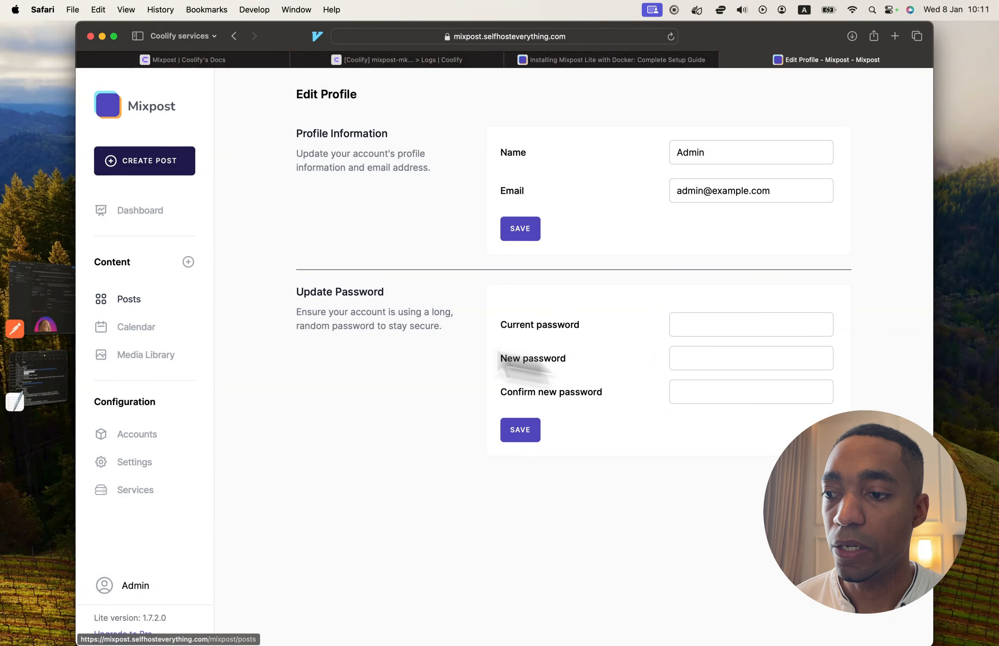
Open the Social Accounts page and look at the options for adding an account, closing them without connecting one.
left_click(136, 434)
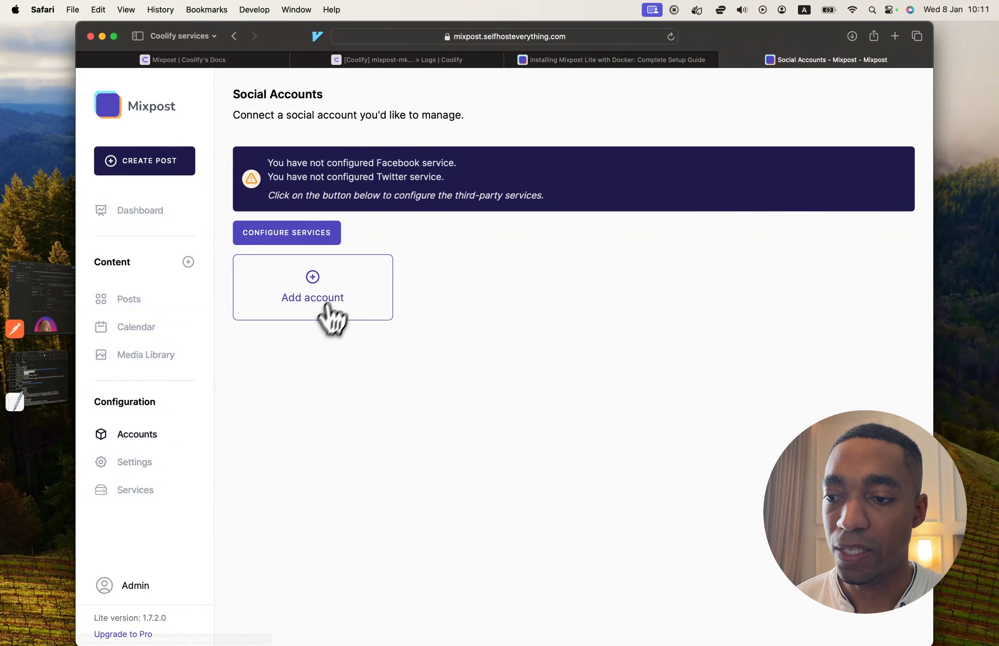
left_click(339, 293)
left_click(331, 252)
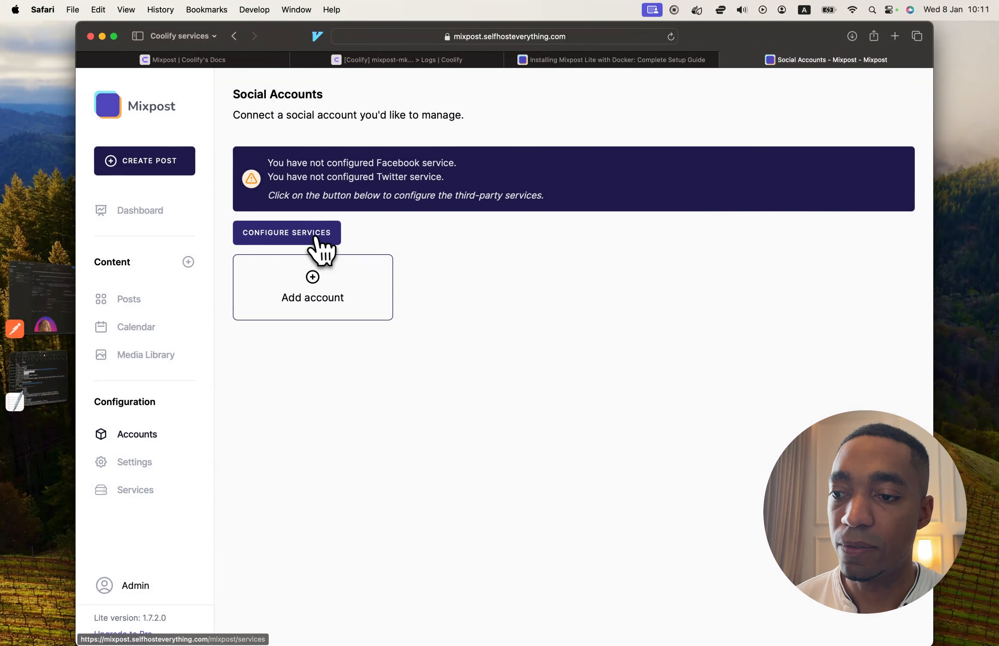
Open the third-party service configuration, view the Mixpost pricing page for the Pro upgrade, and return to the Facebook credentials form.
left_click(317, 243)
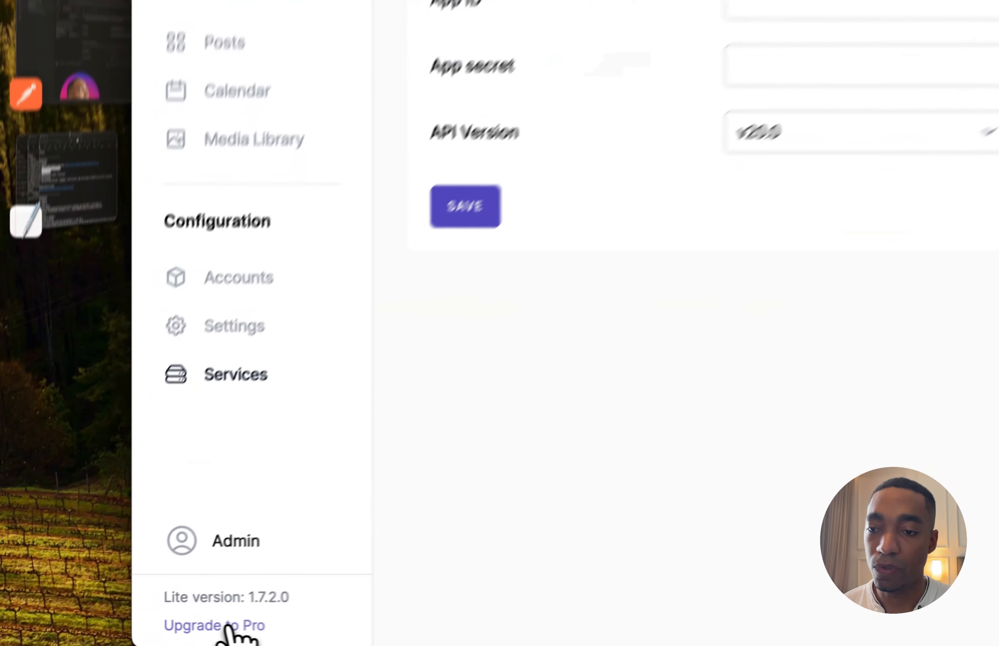
left_click(134, 636)
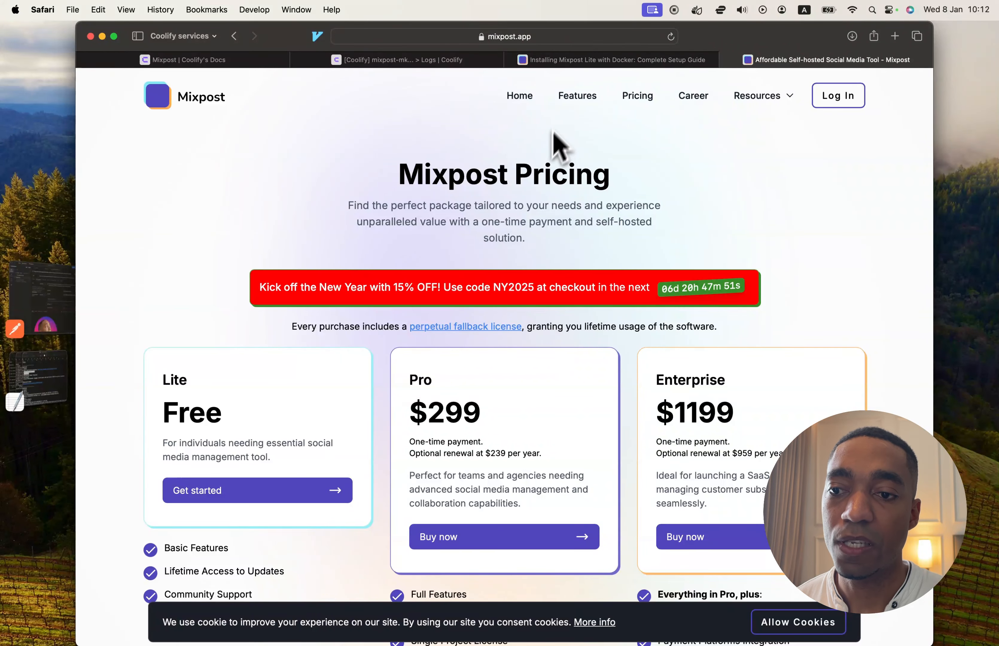
scroll(630, 84, "left", 5)
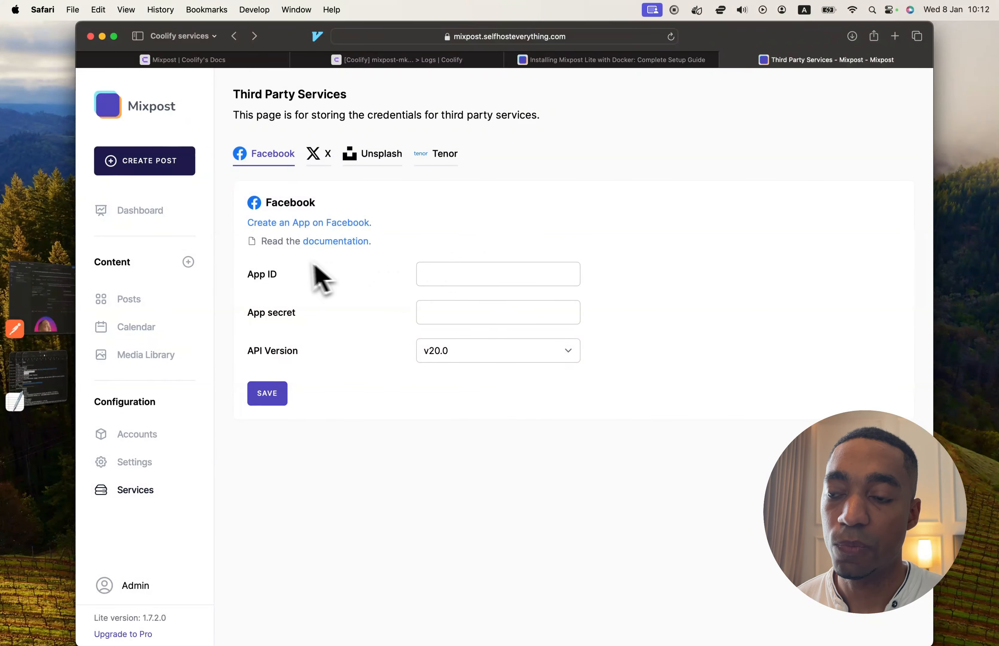